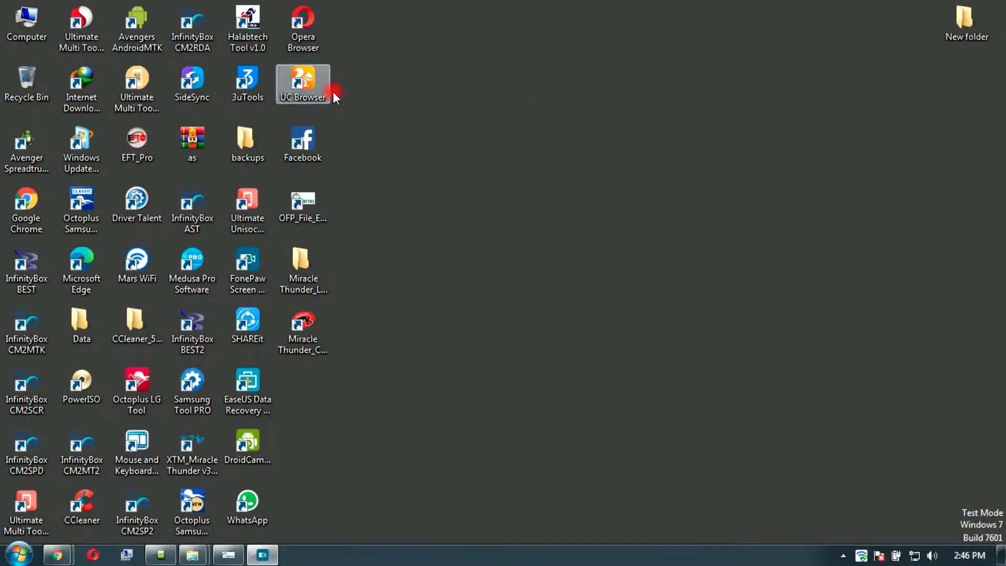
Step: Launch the InfinityBox CM2MT2 service tool from the desktop
double_click(81, 468)
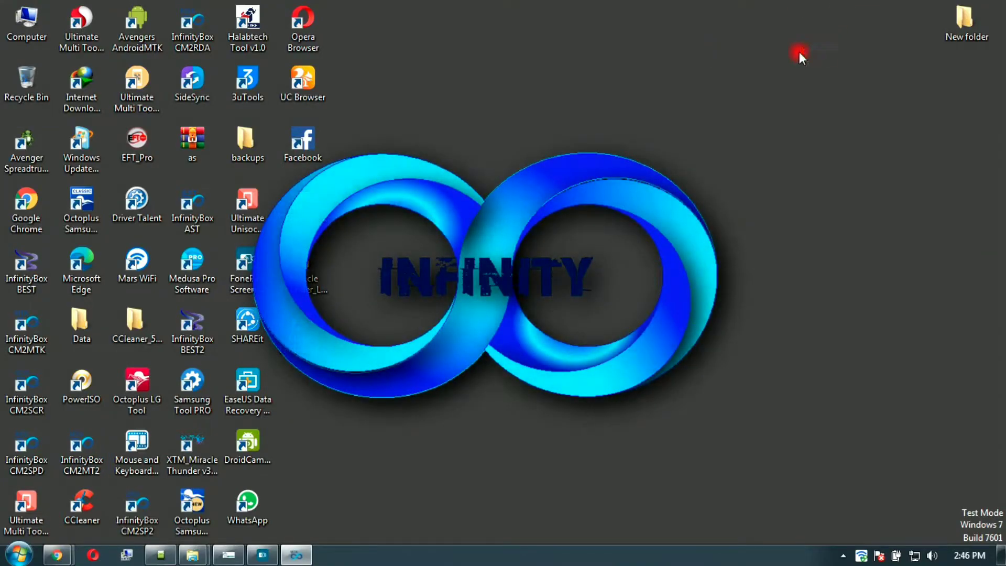
right_click(800, 52)
left_click(816, 79)
right_click(816, 78)
left_click(854, 124)
right_click(854, 123)
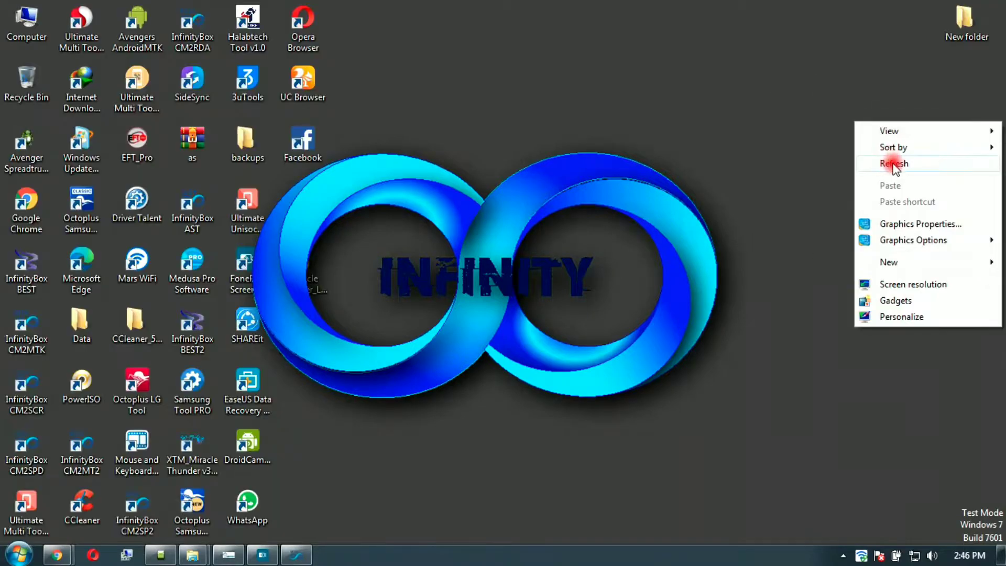
left_click(894, 165)
right_click(859, 163)
left_click(899, 206)
right_click(736, 108)
left_click(792, 151)
right_click(789, 142)
left_click(821, 185)
right_click(820, 184)
left_click(862, 225)
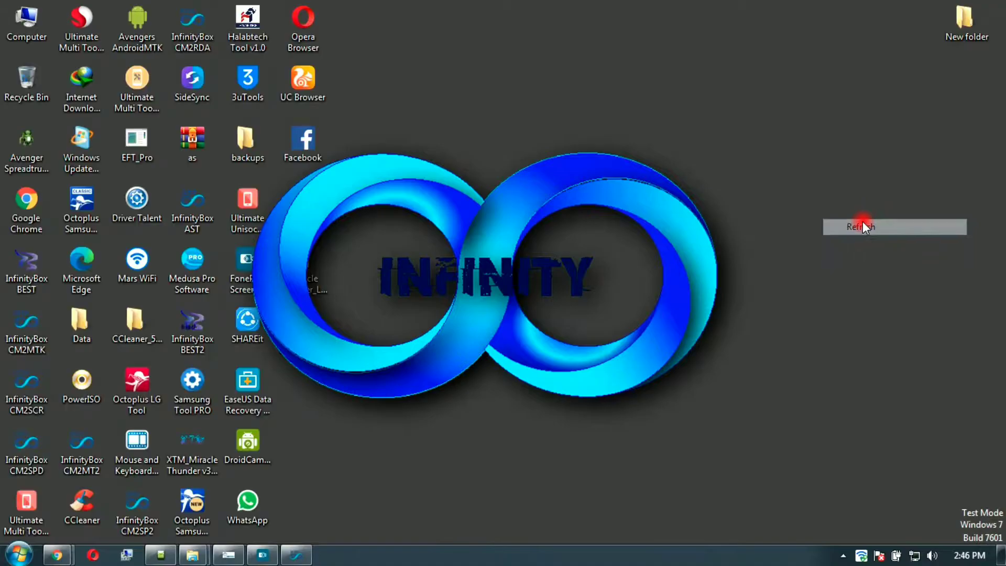
right_click(793, 123)
left_click(857, 166)
right_click(856, 167)
left_click(891, 211)
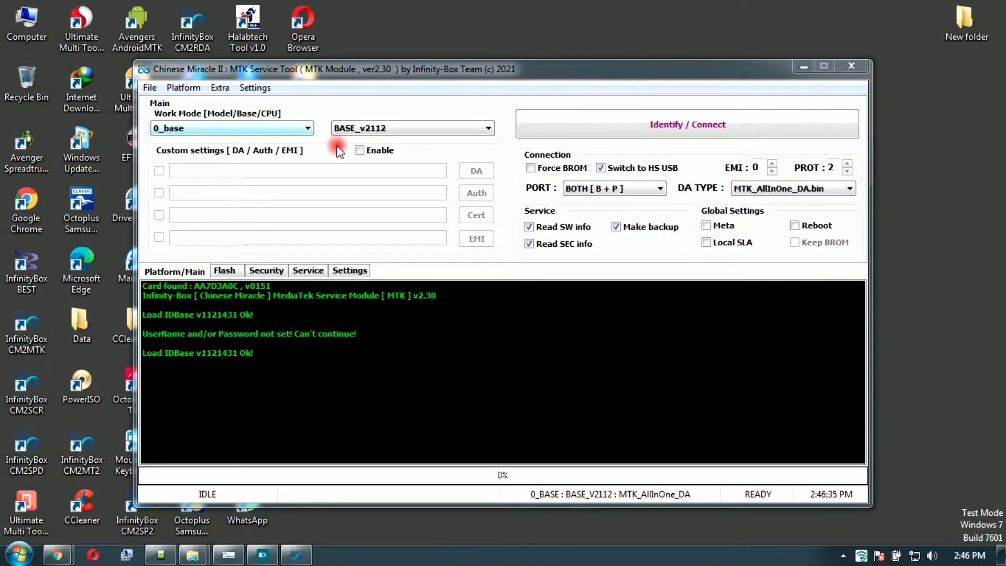
Step: Enable the custom settings and load MTK_AllInOne_DA1 from the DA 2 folder under Downloads\Compressed as the DA file
left_click(360, 151)
left_click(475, 171)
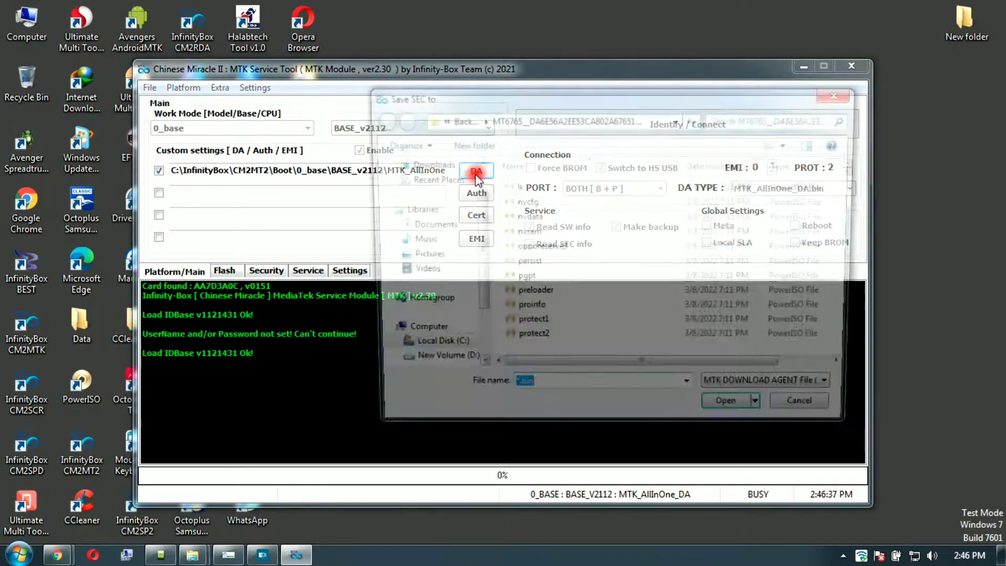
left_click(426, 164)
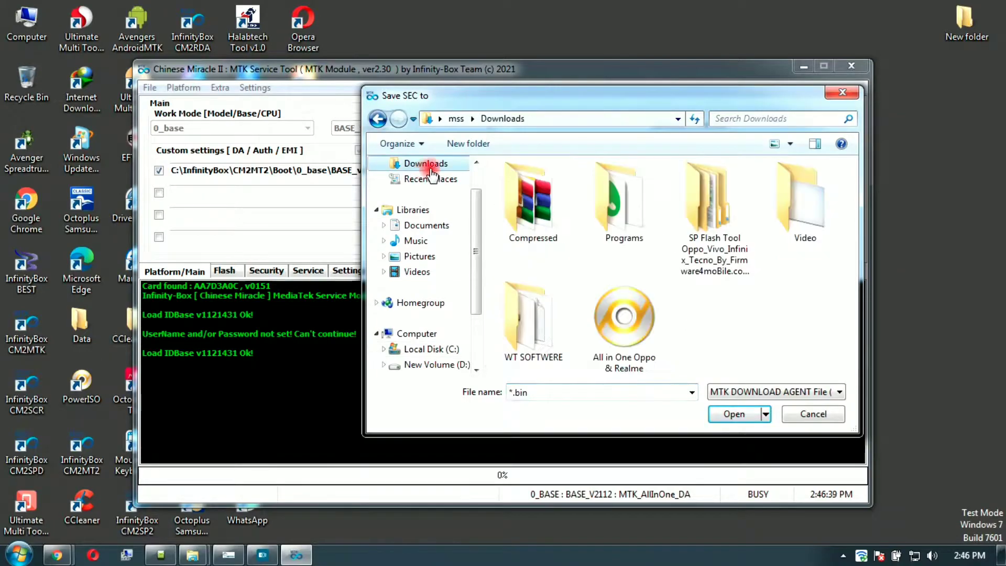
double_click(529, 197)
double_click(543, 189)
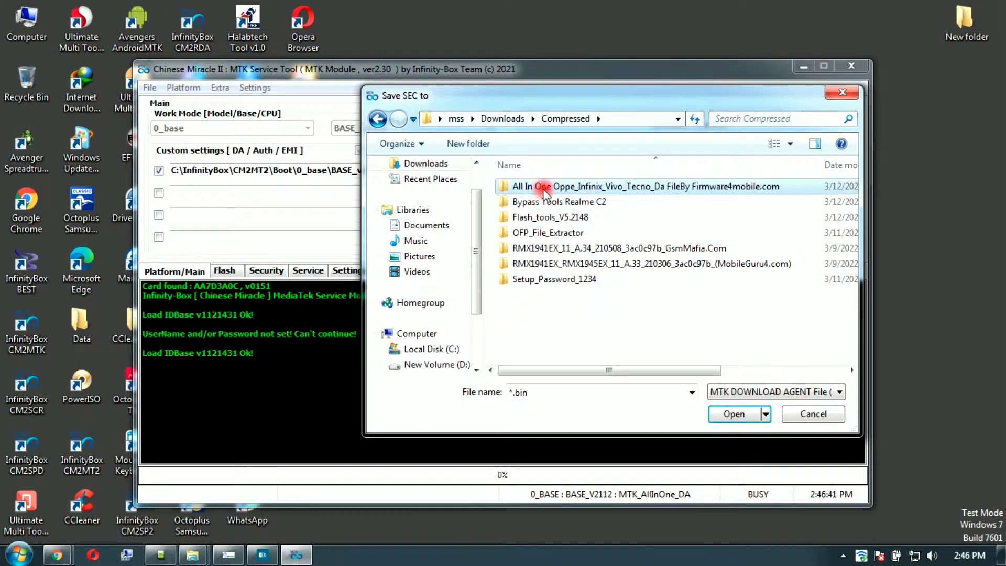
double_click(542, 189)
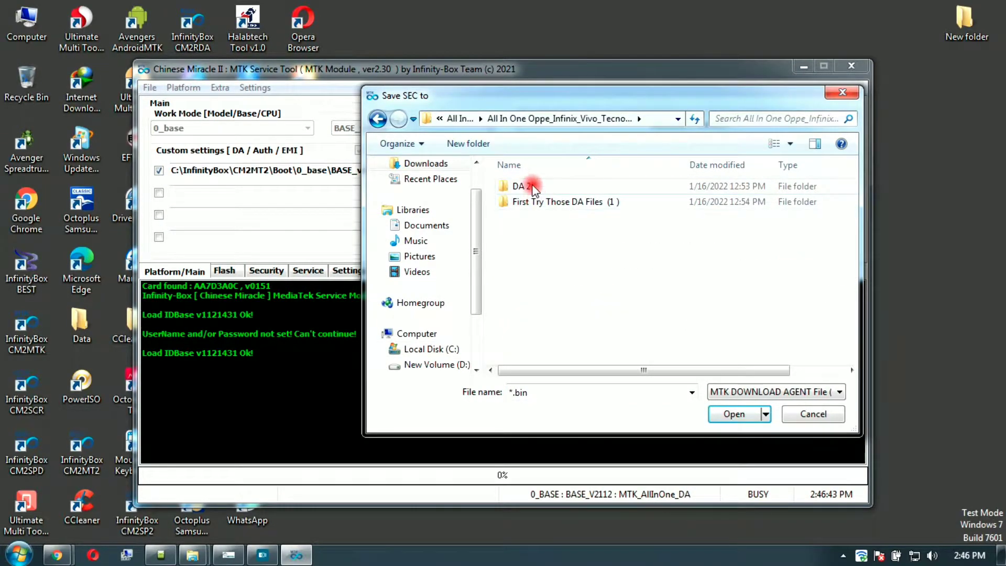
double_click(533, 187)
double_click(534, 187)
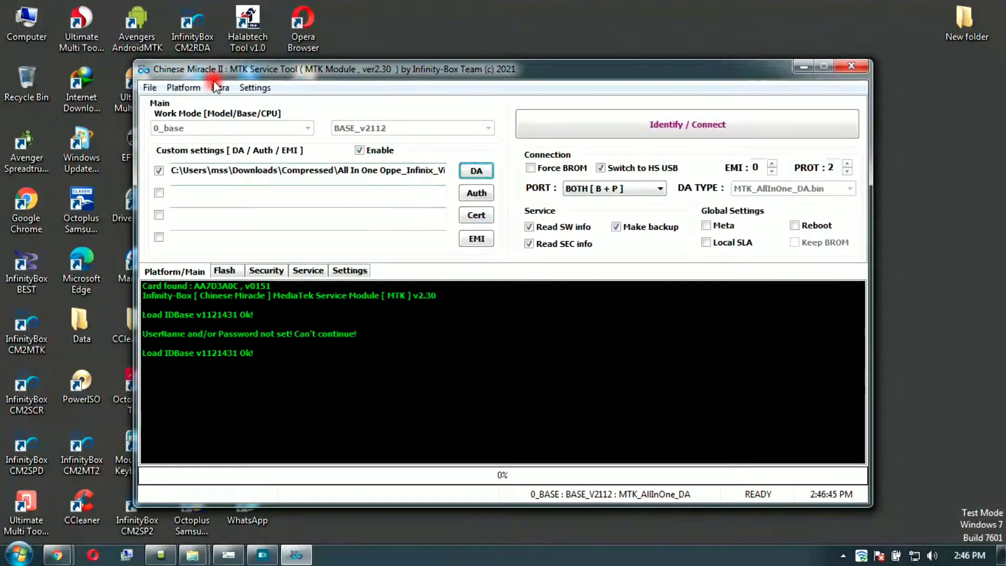
Step: Open the Memory Tool and initialise the connected device
left_click(184, 88)
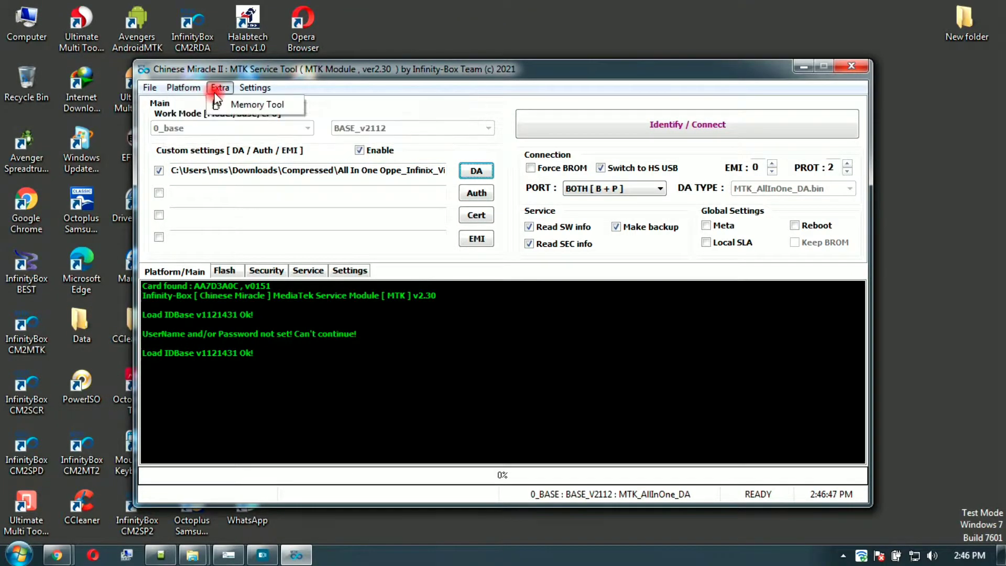
left_click(256, 106)
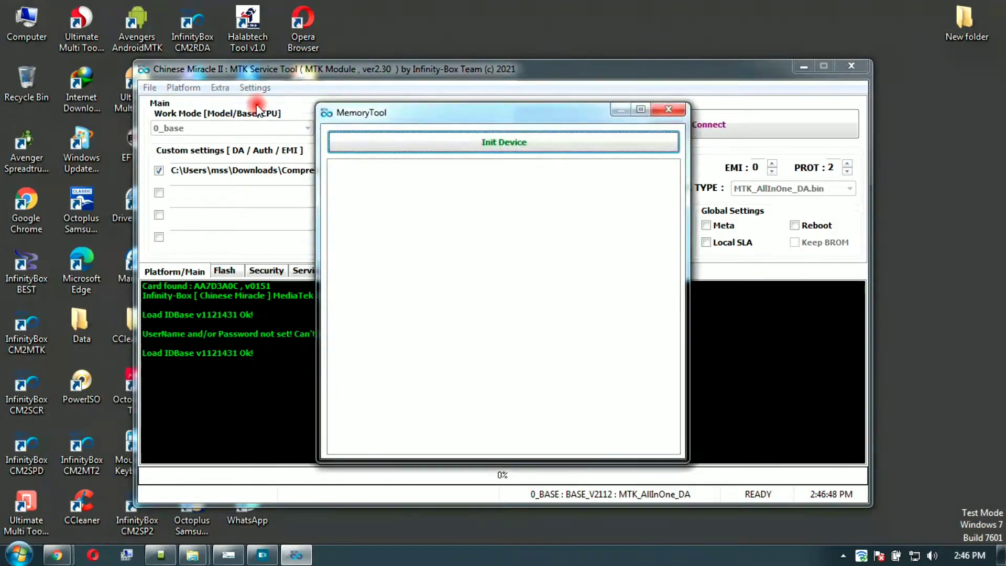
left_click(467, 152)
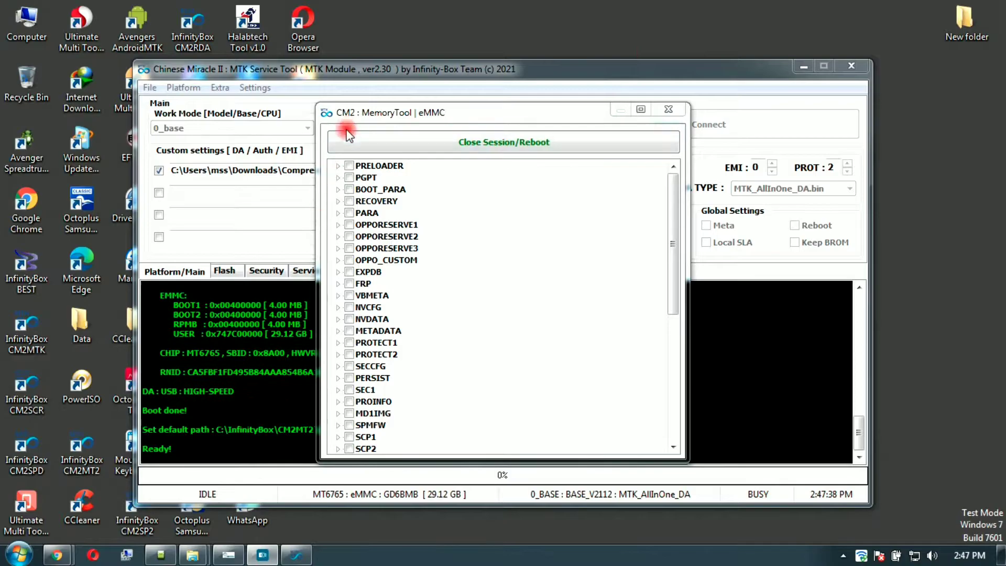
Step: Open the backup folder MT6765__DA6E56A2EE53CA802A67651FB960404E under C:\InfinityBox\CM2MT2\Backup in Windows Explorer and place its window beside the partition list
double_click(34, 30)
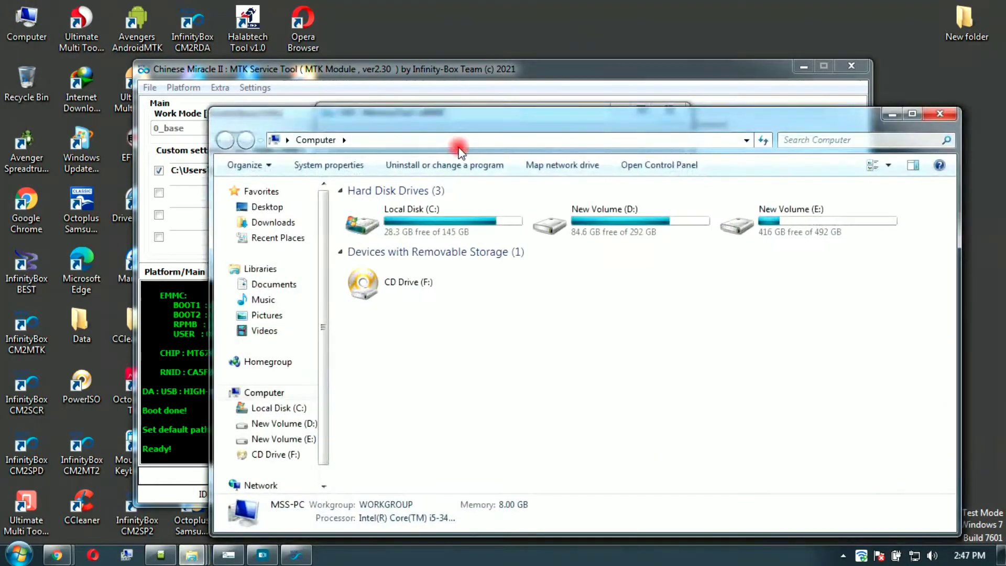
double_click(446, 225)
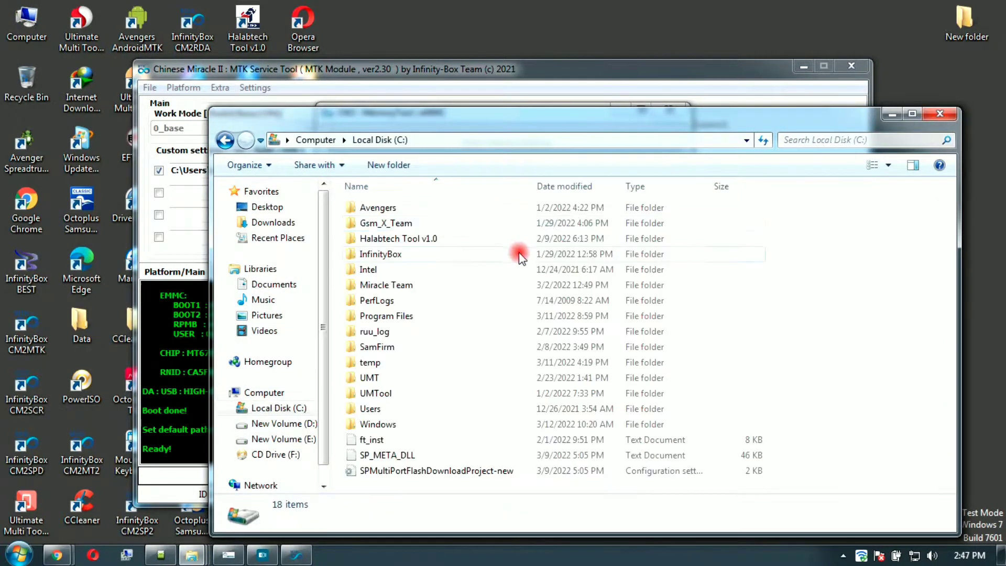
double_click(388, 255)
double_click(384, 253)
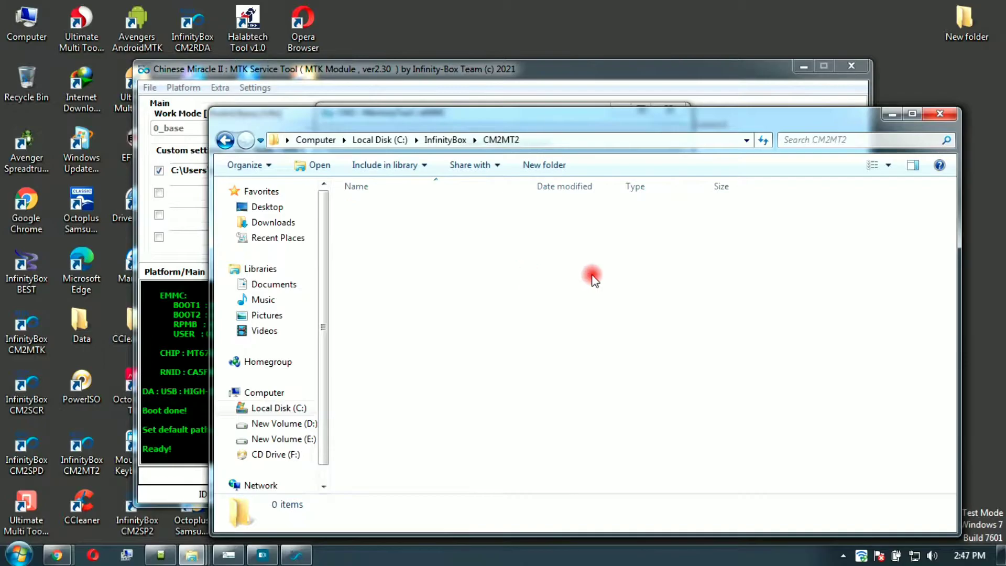
double_click(389, 209)
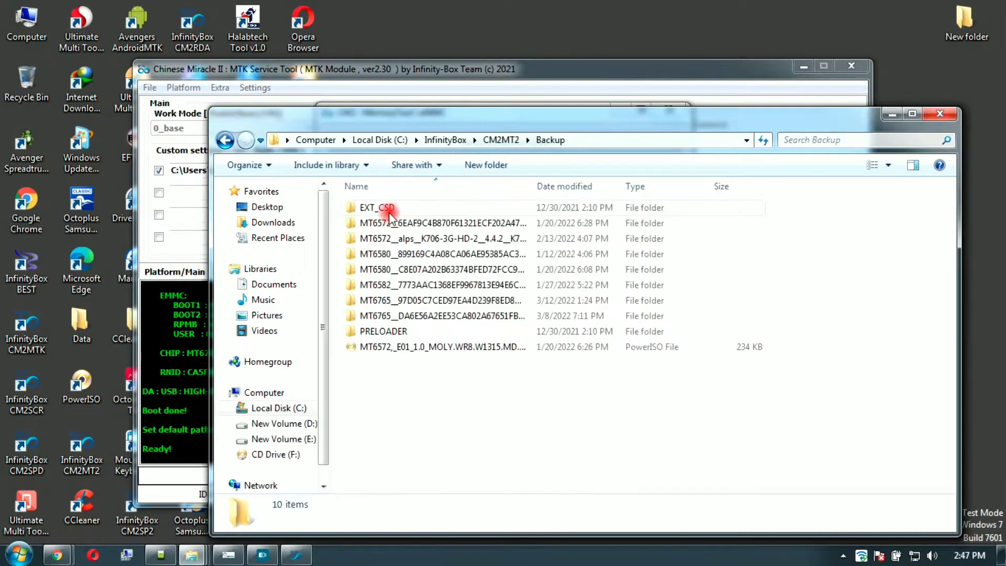
double_click(493, 316)
left_click_drag(483, 116, 835, 99)
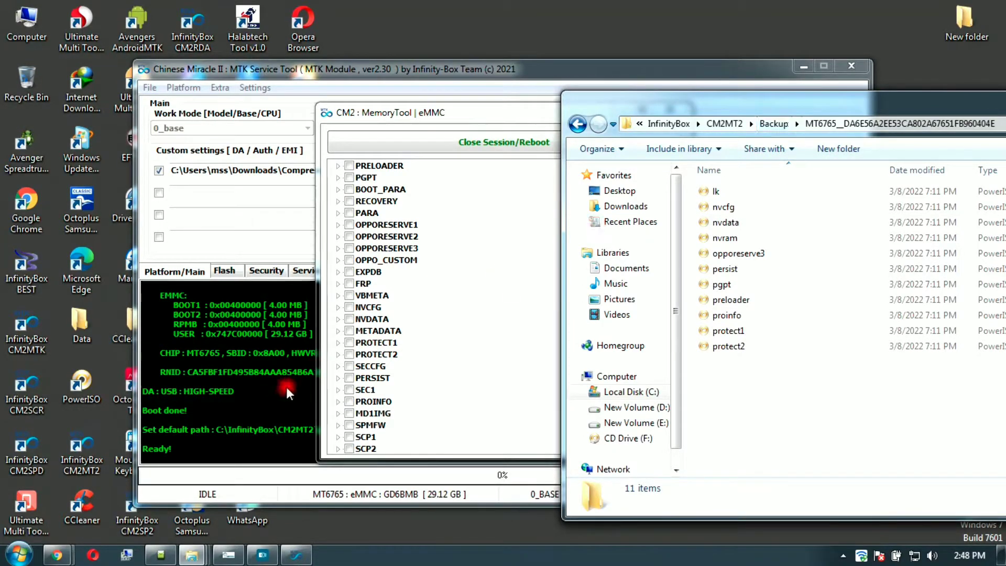
Step: Assign nvcfg from the MT6765__DA6E56A2EE53CA802A67651FB960404E backup folder as the NVCFG partition's write file and mark the partition
left_click(341, 308)
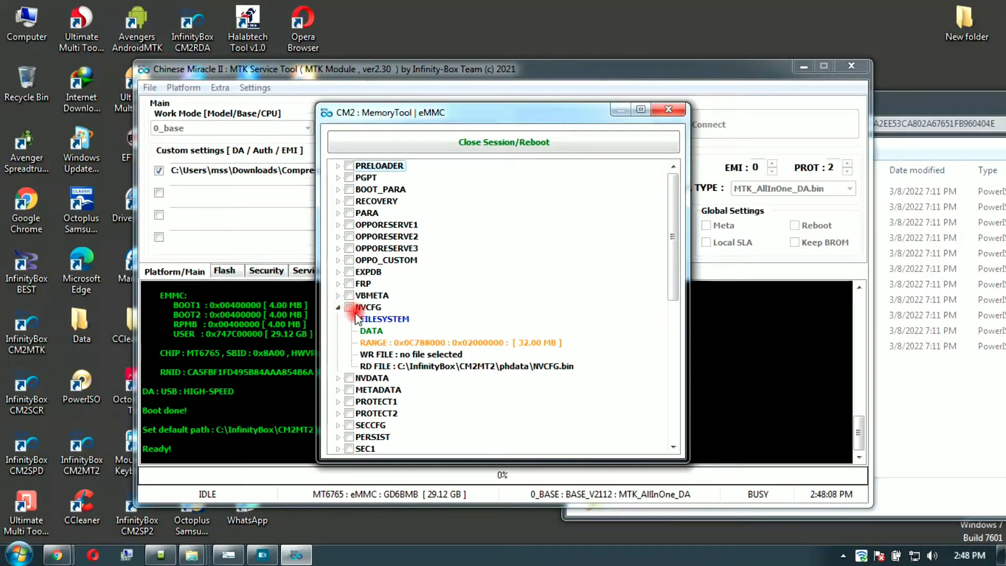
double_click(413, 355)
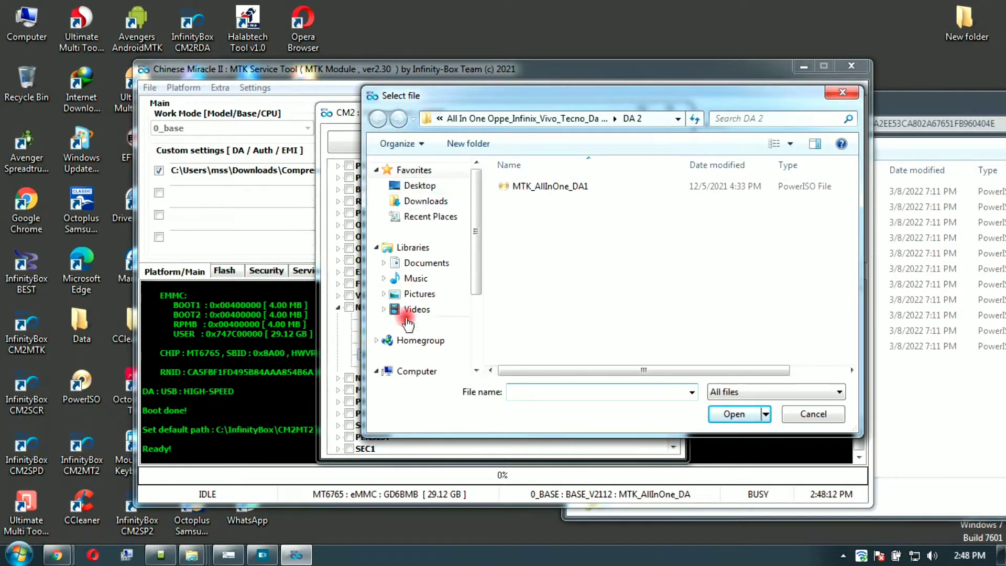
left_click(414, 371)
left_click(609, 211)
double_click(609, 211)
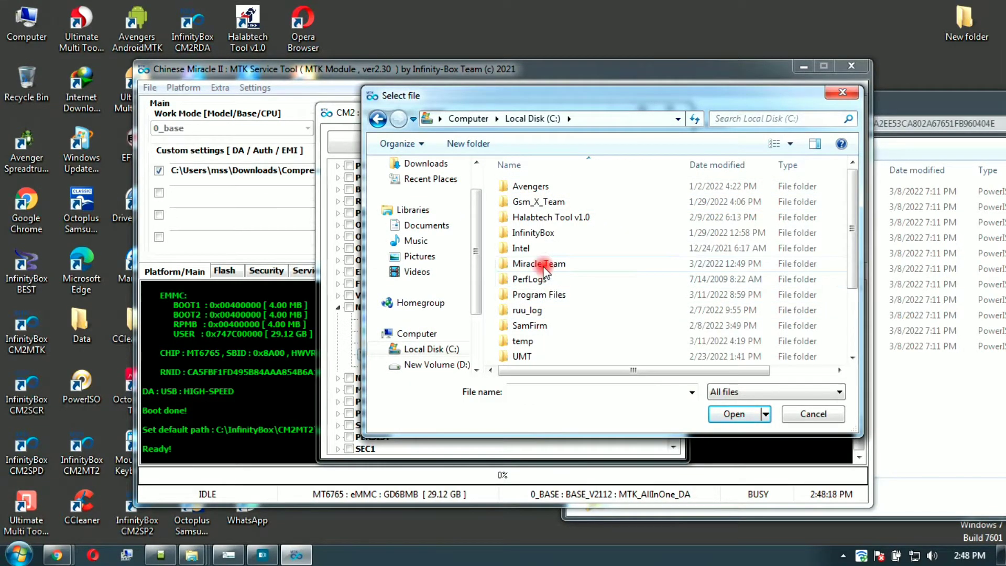
double_click(531, 235)
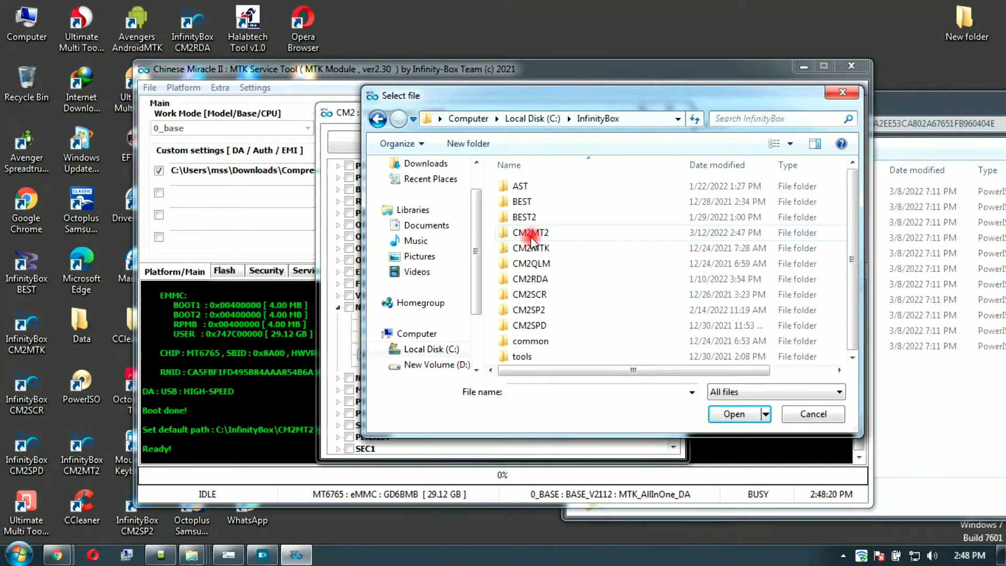
double_click(531, 233)
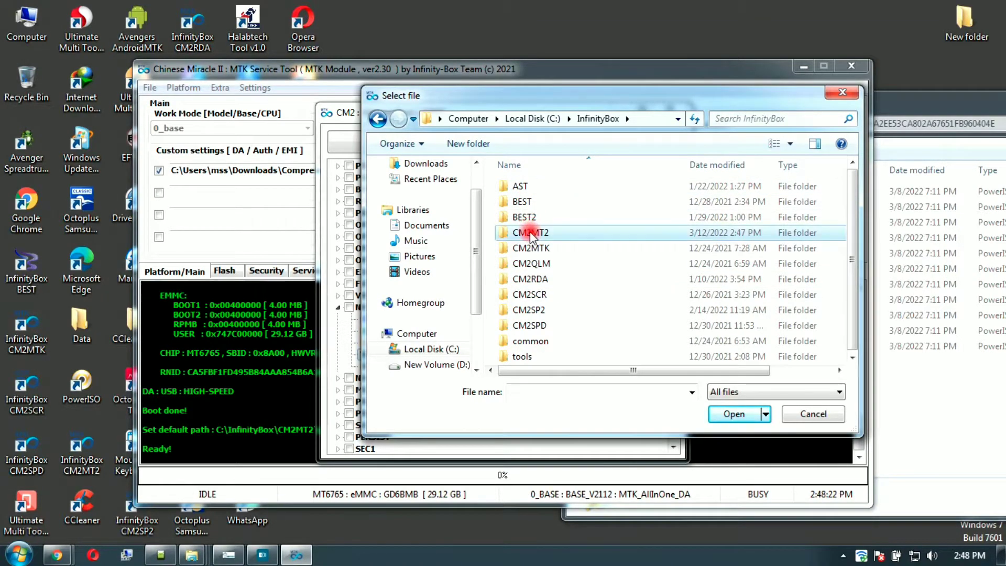
double_click(527, 187)
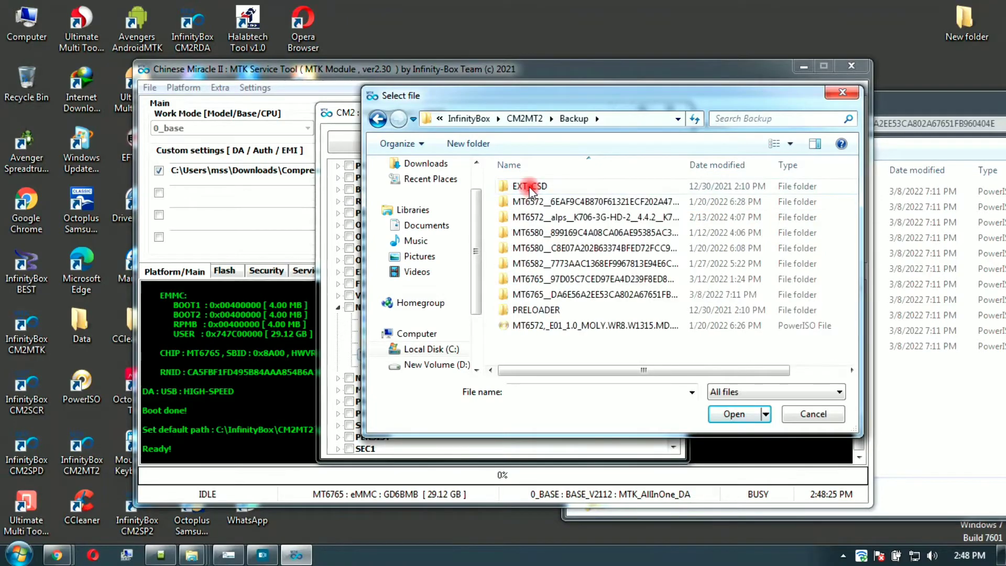
double_click(624, 294)
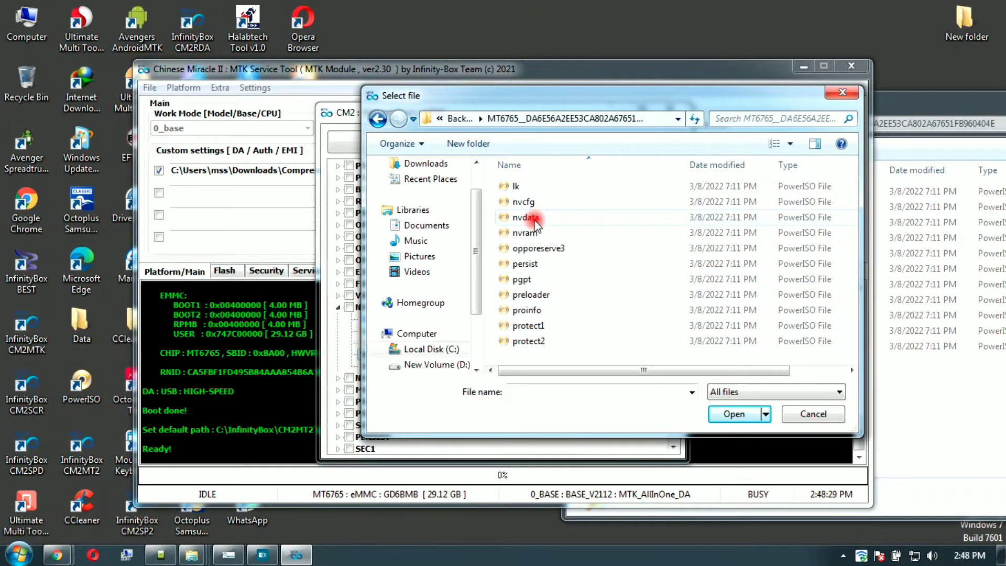
double_click(526, 204)
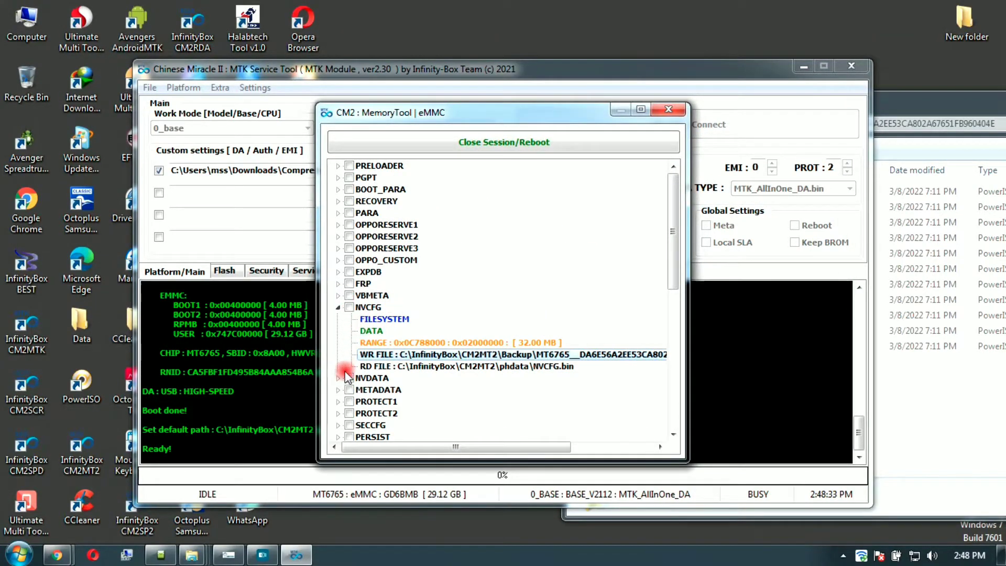
left_click(349, 308)
Step: Mark the NVDATA partition and assign nvdata from the same backup folder as its write file
left_click(348, 378)
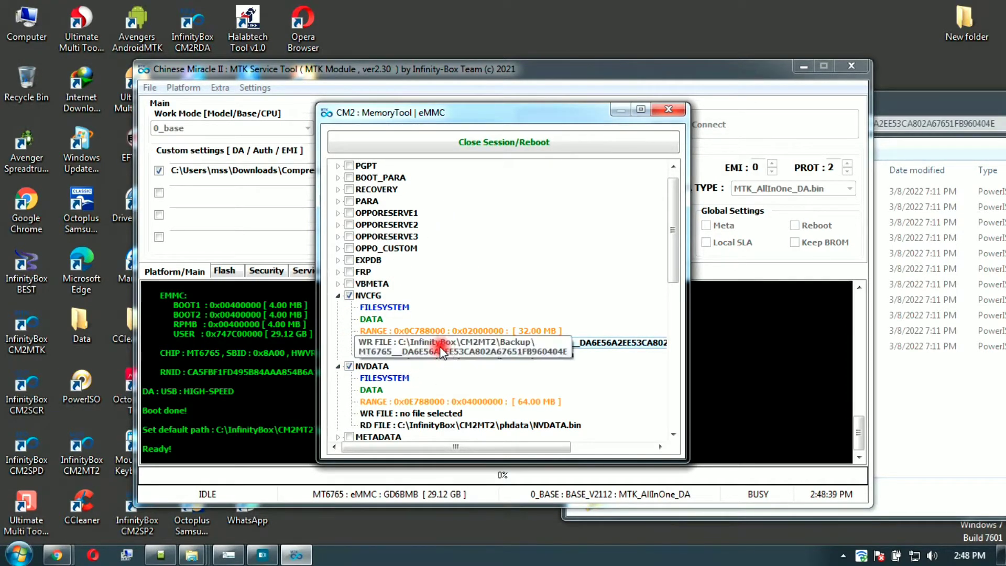
scroll(493, 338, "down", 2)
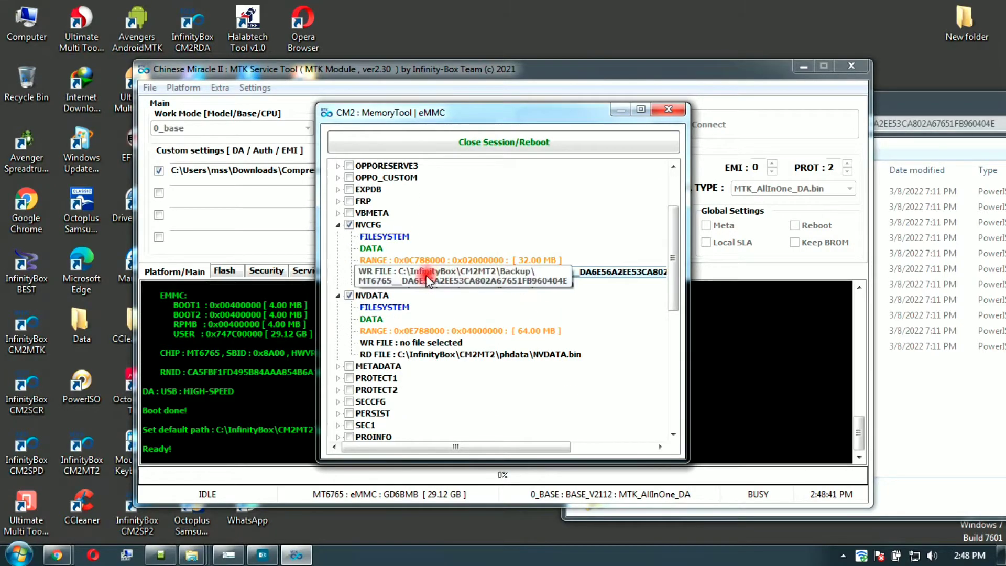
double_click(417, 344)
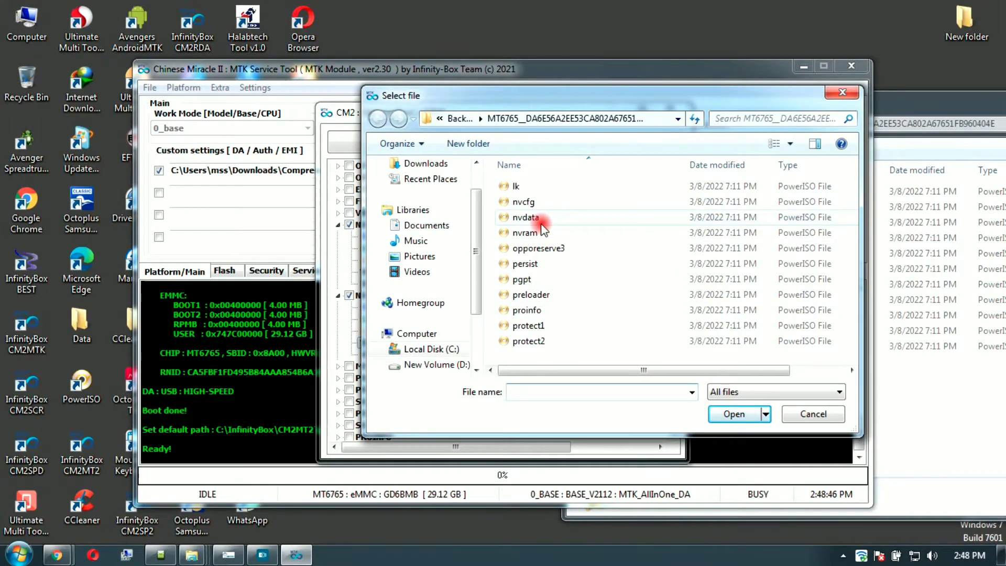
double_click(540, 220)
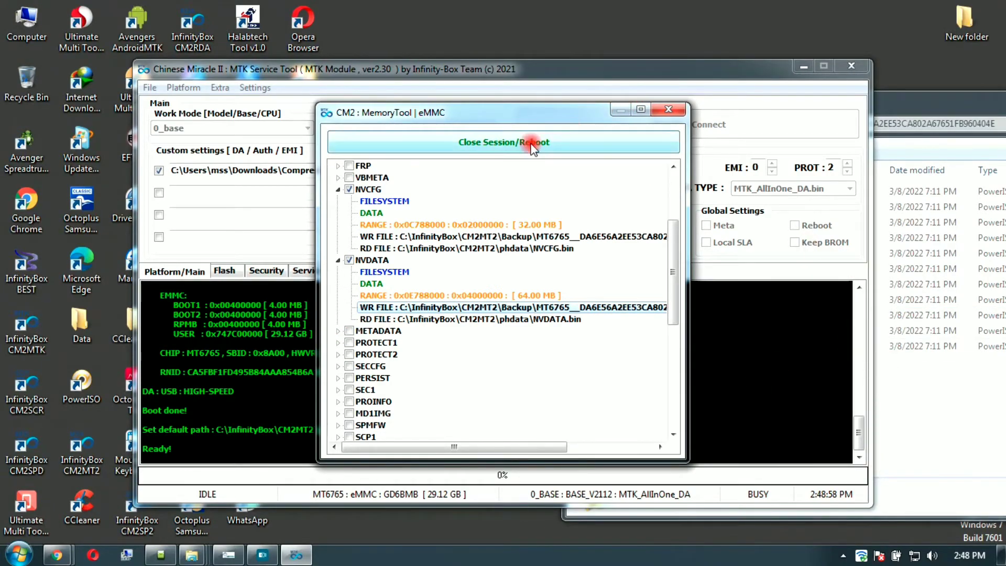
Step: Arrange the MemoryTool and MT6765 backup folder windows side by side to compare the partition list with the backup files
left_click_drag(537, 108, 371, 96)
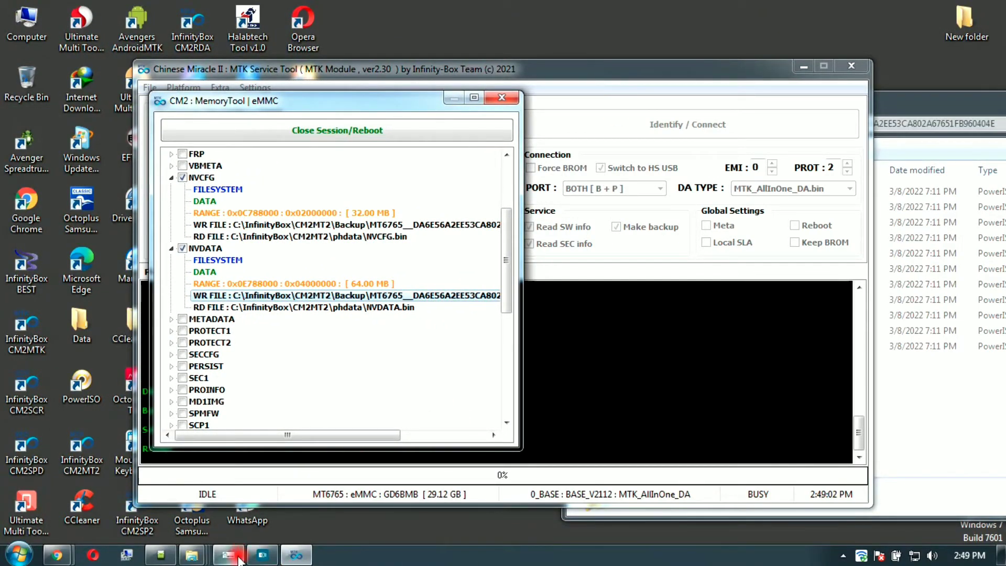
mouse_move(192, 558)
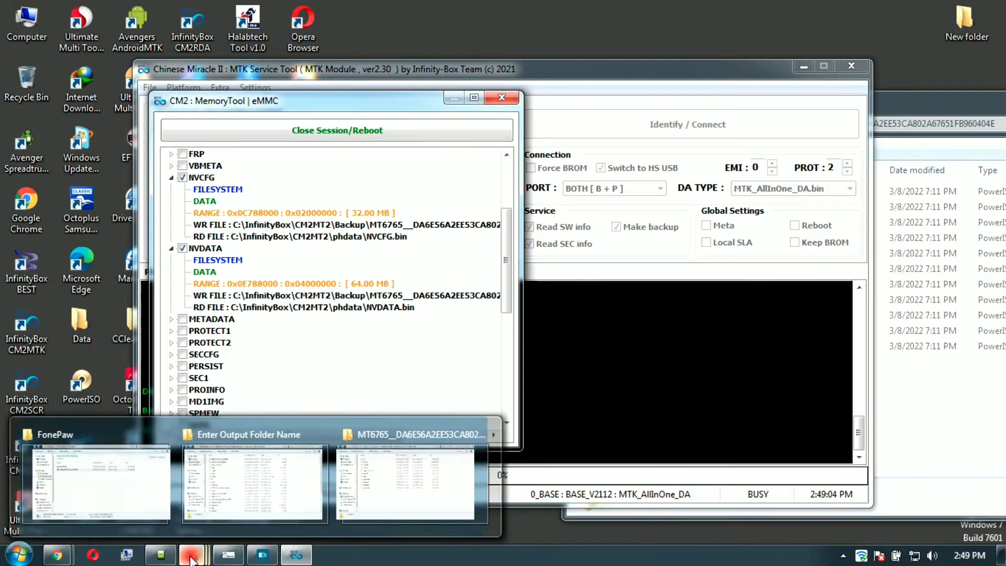
left_click(404, 510)
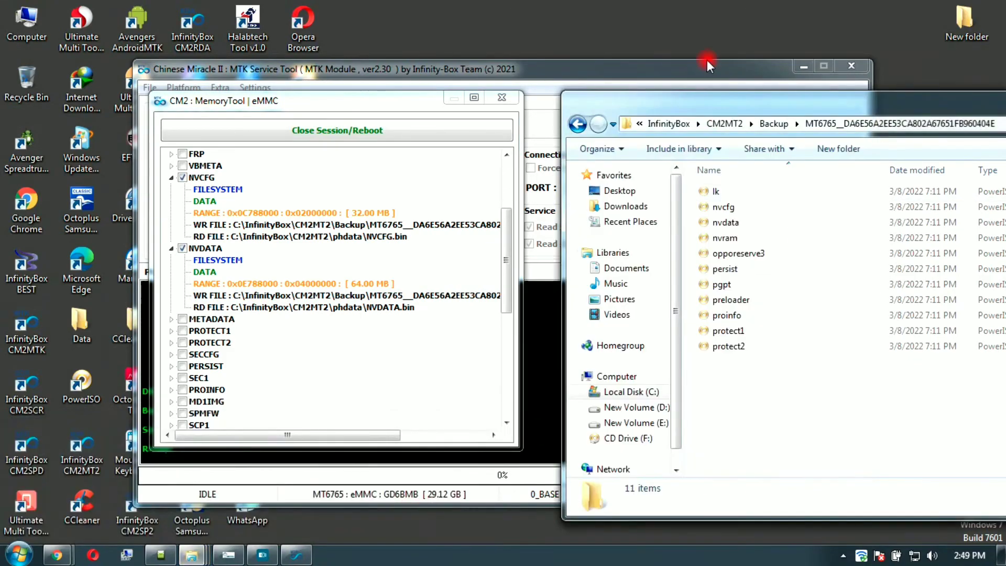
left_click(347, 108)
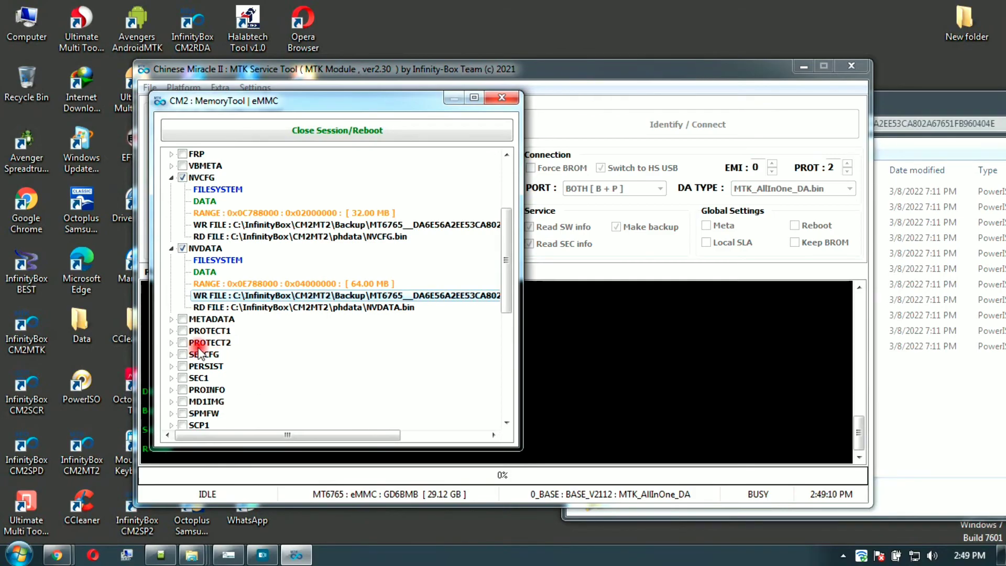
left_click(903, 463)
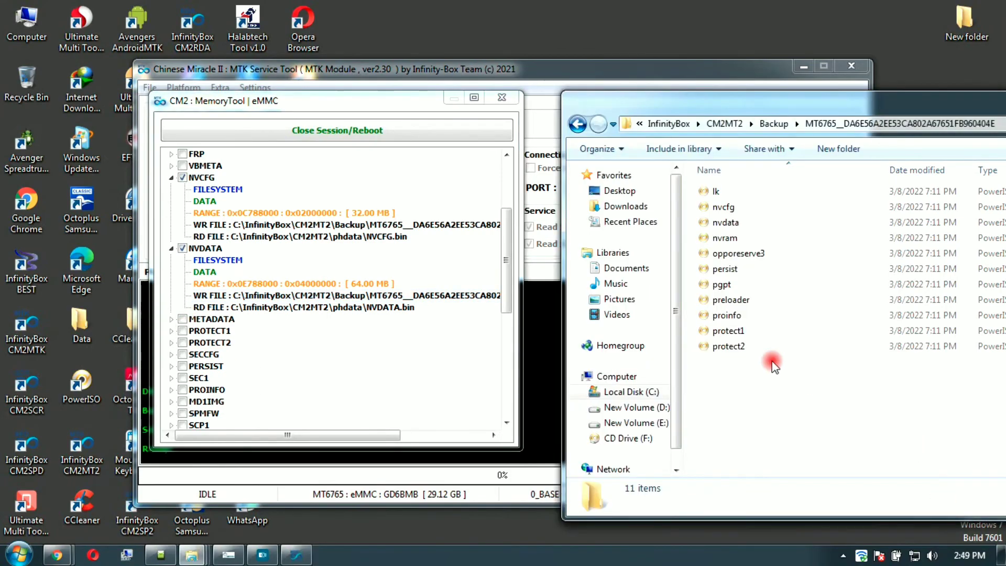